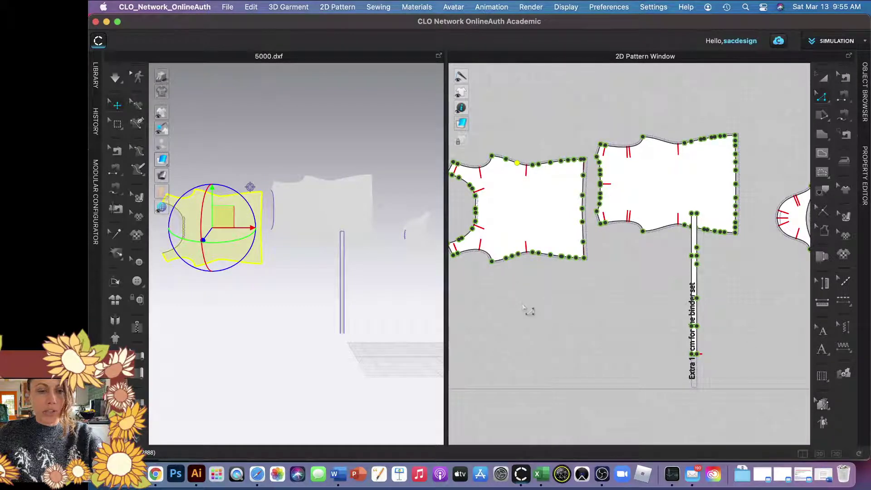
Start a DXF (AAMA/ASTM) Import (Add) and pick 437952_1739970_pattern.dxf from Downloads.
click(527, 310)
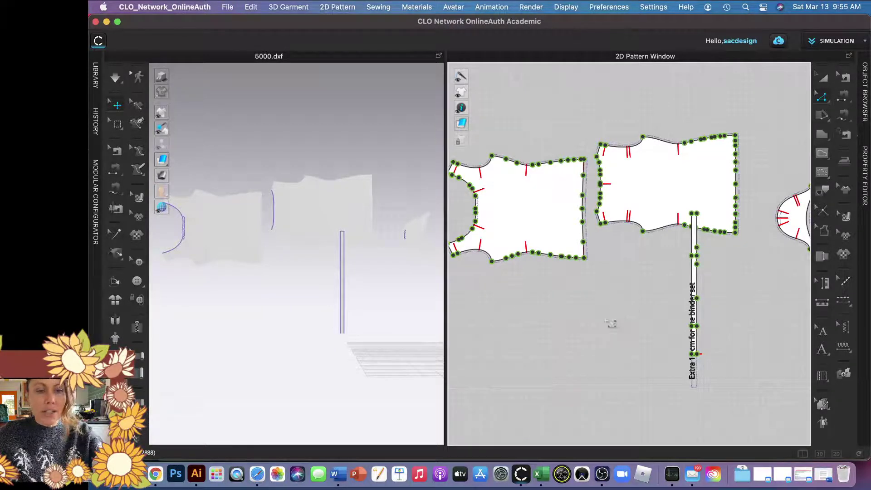
click(229, 6)
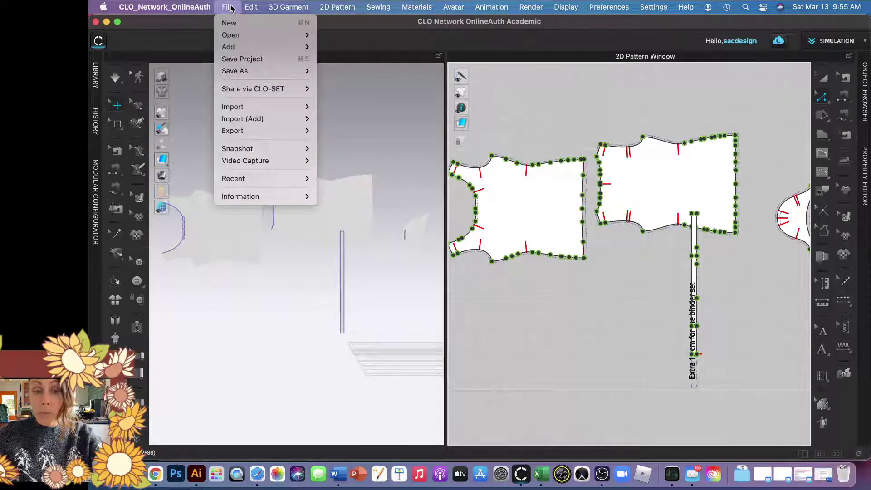
mouse_move(234, 108)
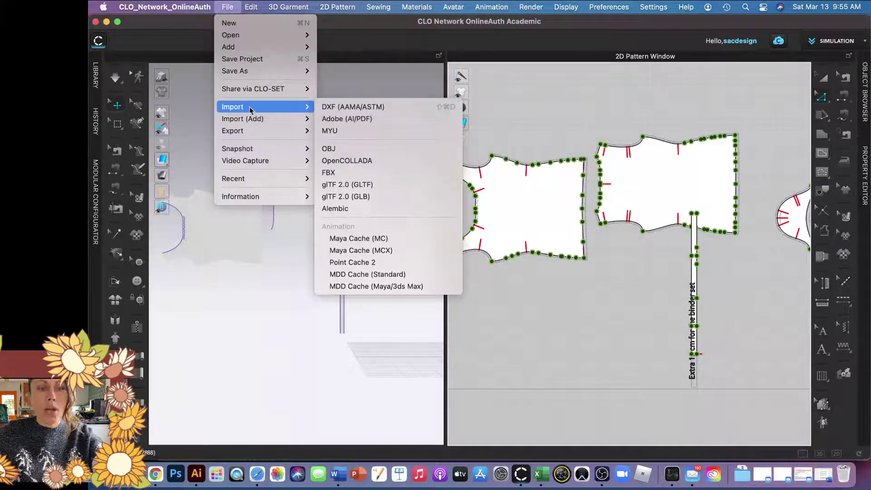
mouse_move(250, 122)
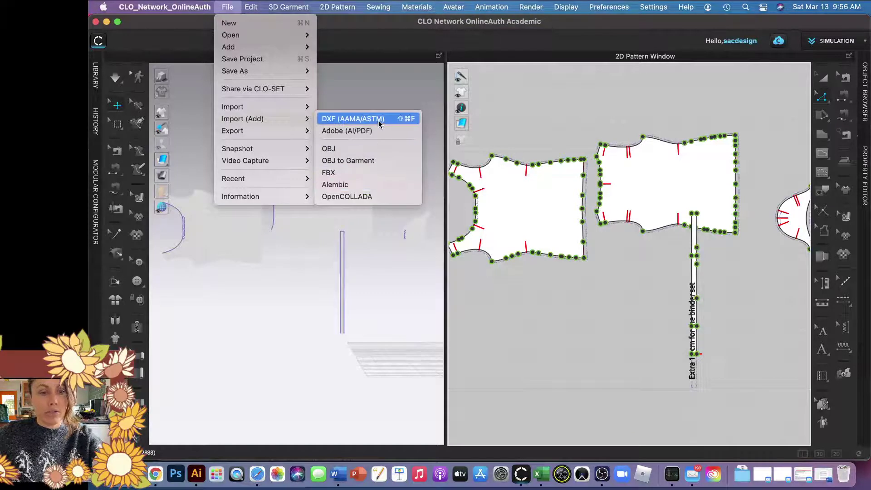
click(353, 119)
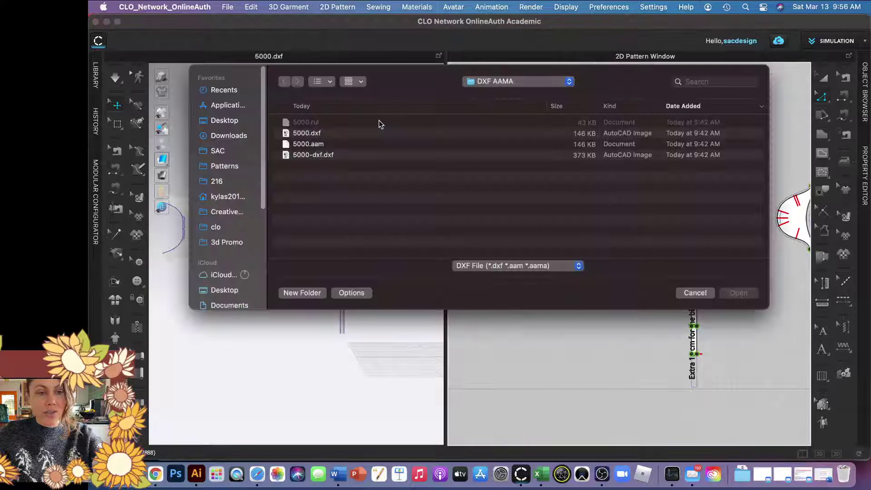
click(520, 87)
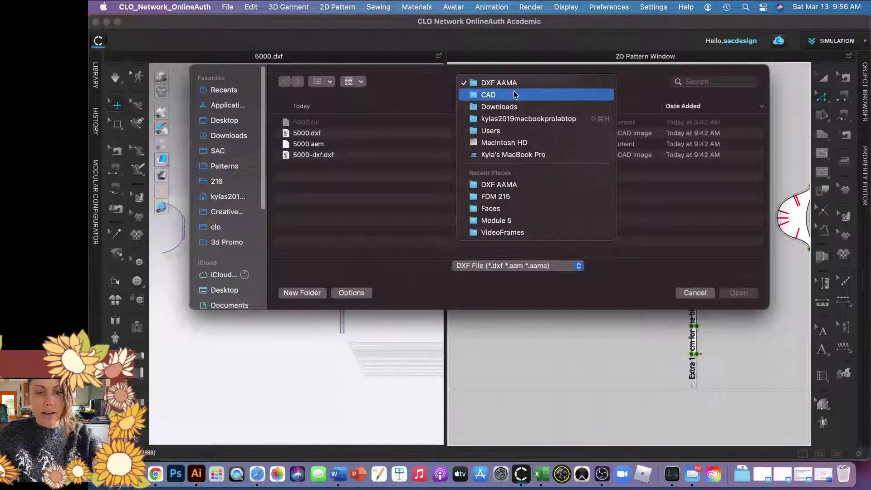
click(519, 107)
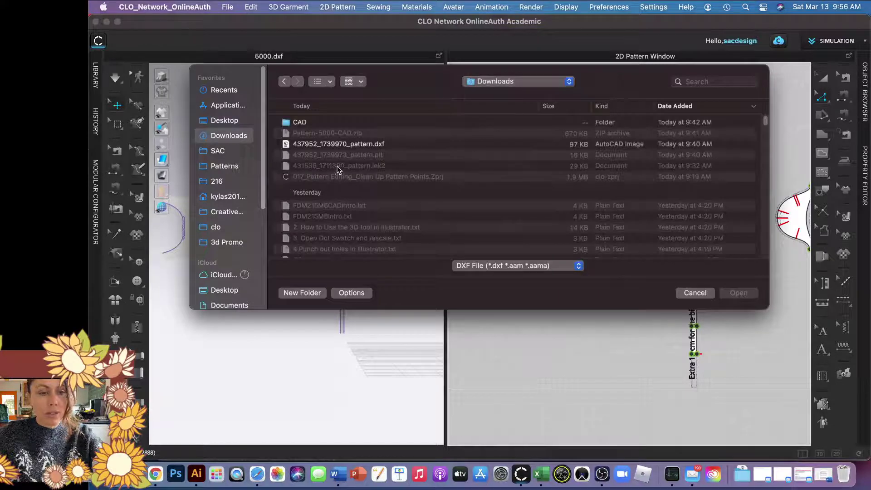
click(332, 145)
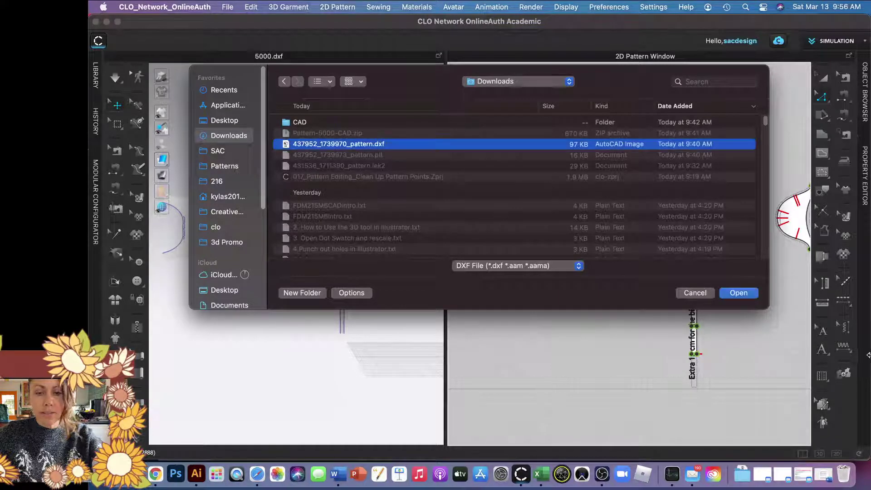
Open 437952_1739970_pattern.dxf, accept the Add DXF settings, and check the new pieces in 2D.
click(739, 294)
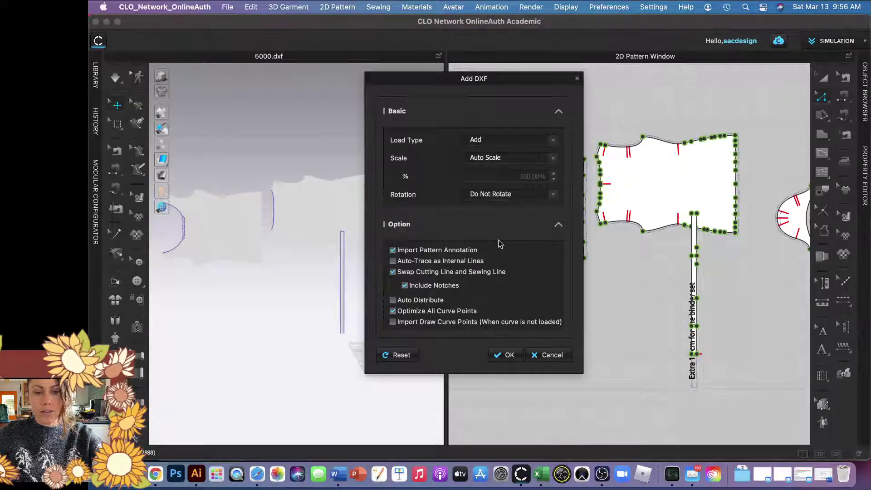
click(507, 354)
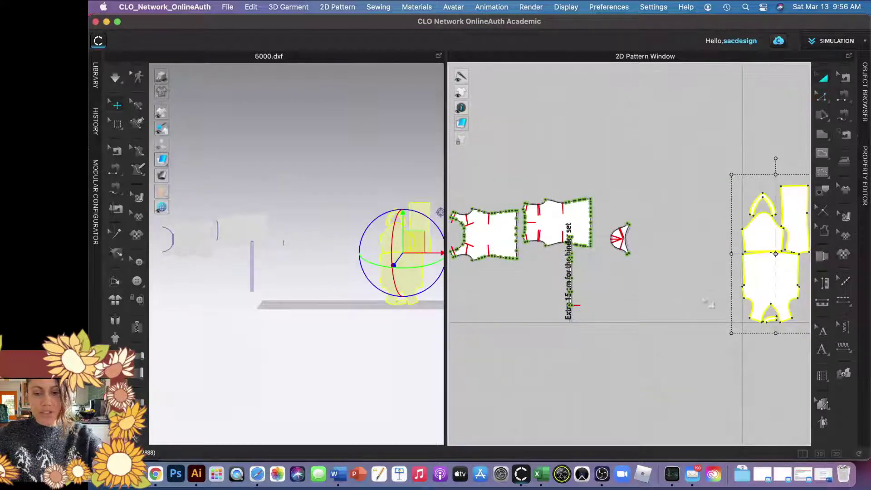
middle_drag(743, 296, 685, 271)
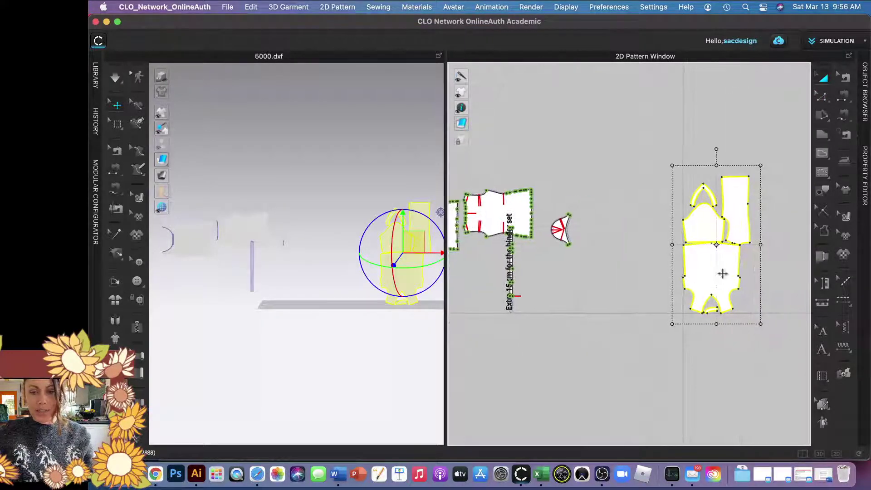
click(753, 294)
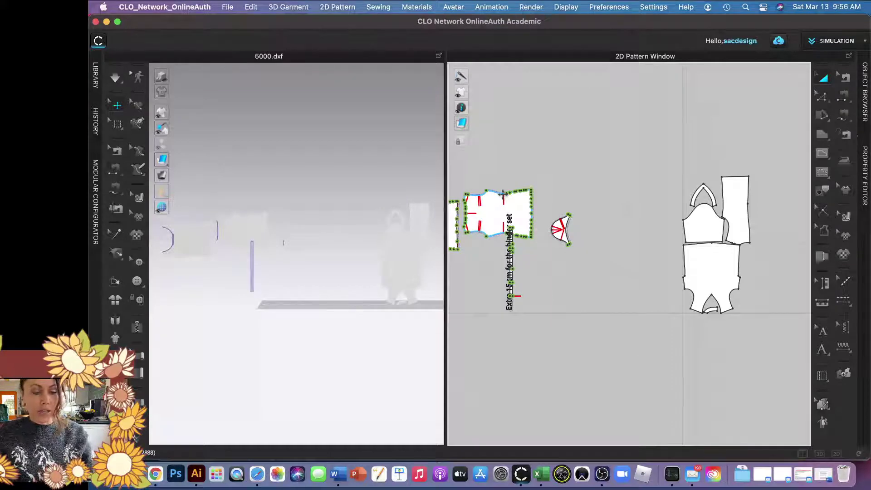
Move the binder strip off the body piece by cutting and pasting it beside it.
middle_drag(554, 150, 632, 169)
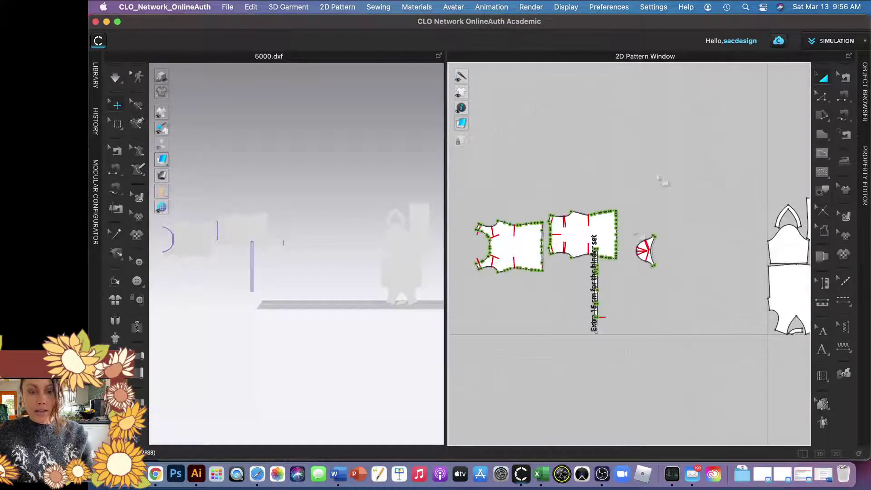
scroll(638, 247, up, 5)
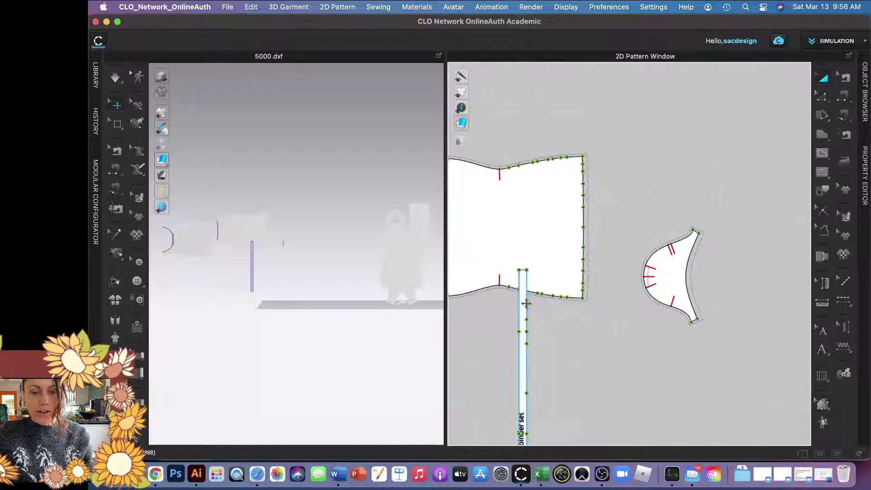
click(526, 303)
key(ctrl+c)
key(ctrl+v)
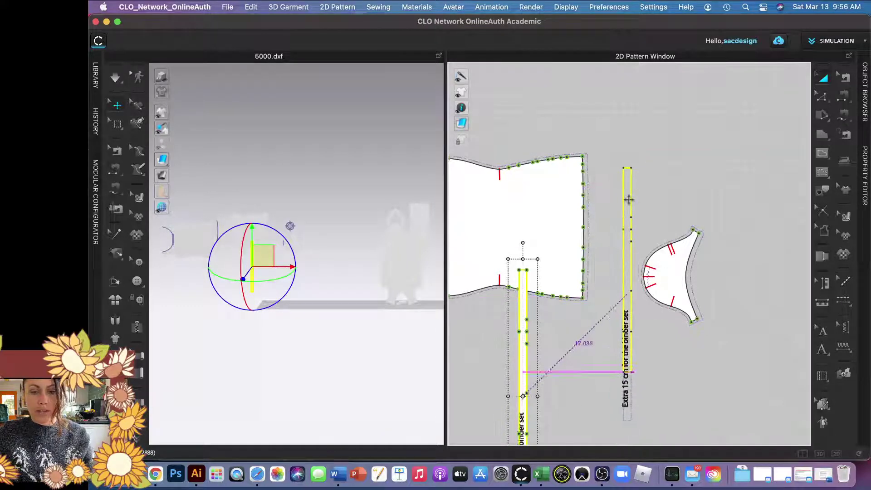
click(629, 139)
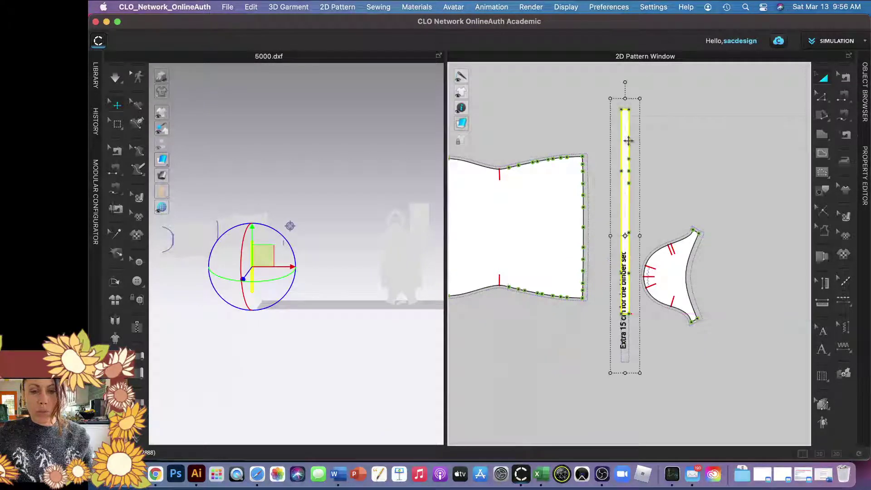
click(690, 165)
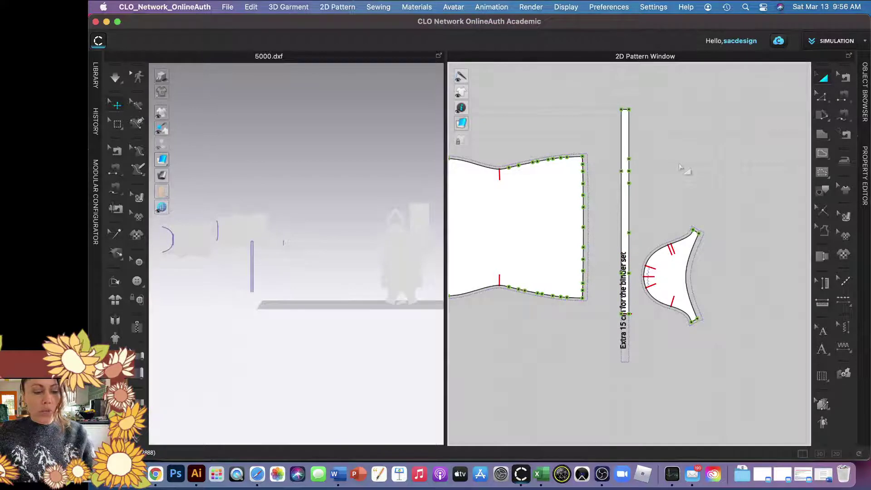
In Edit Pattern mode, marquee-select the extra points along the bodice's right edge.
key(z)
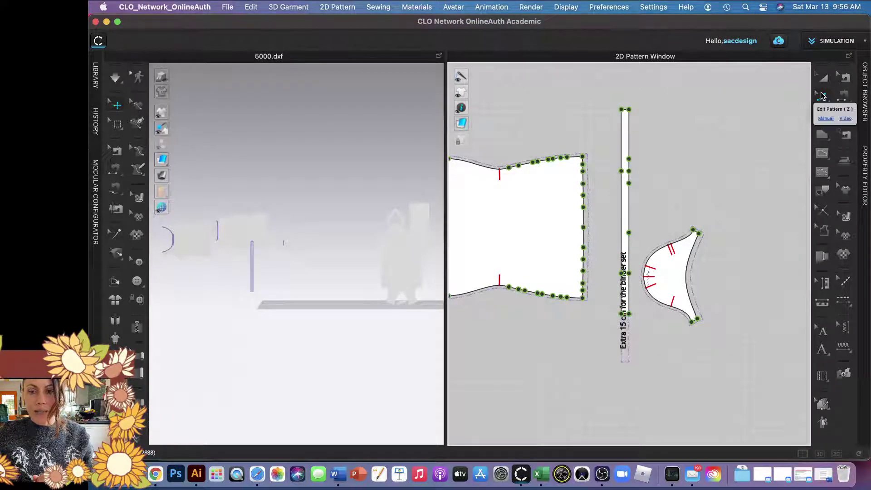
click(822, 95)
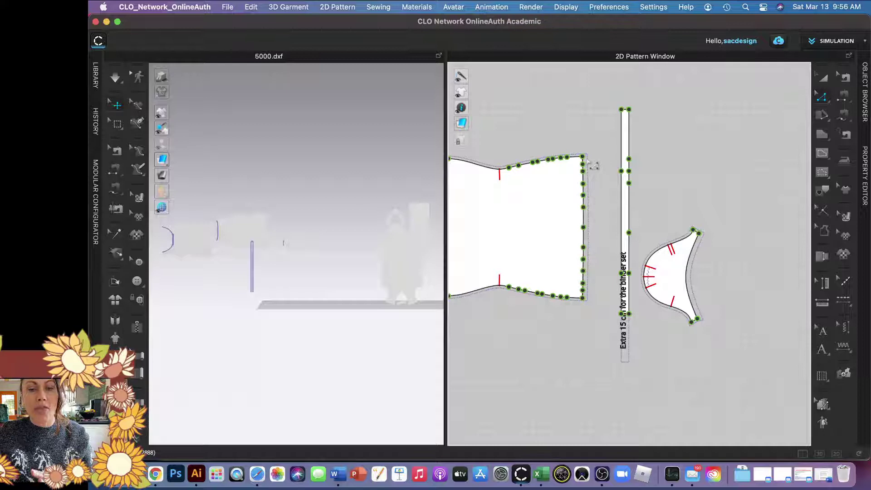
drag(593, 160, 586, 302)
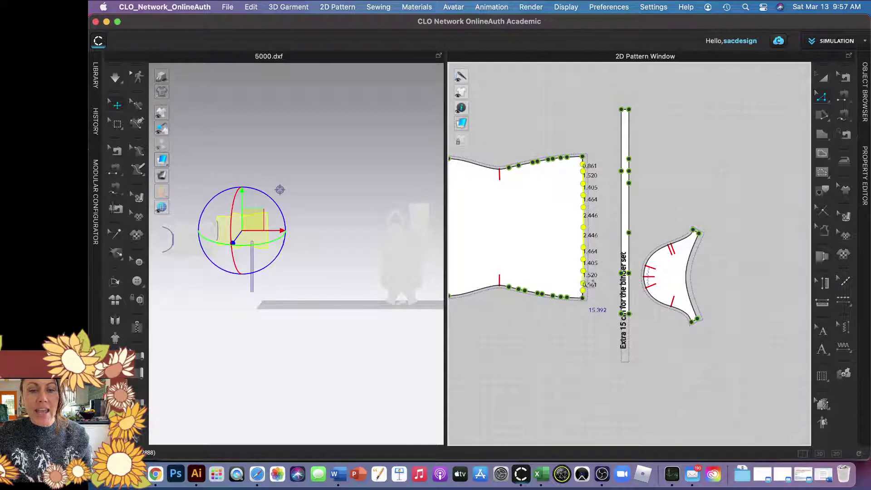
Convert the selected right-edge points to curve points, leaving one 17.308 segment.
right_click(584, 227)
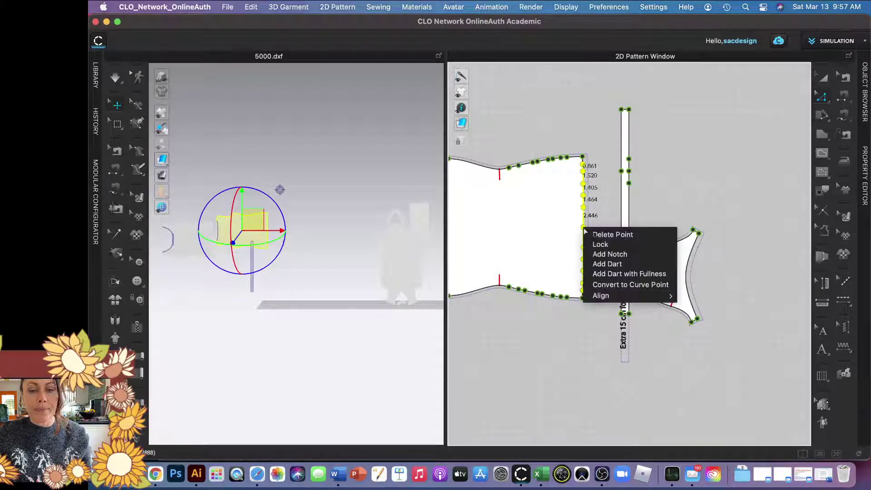
click(653, 284)
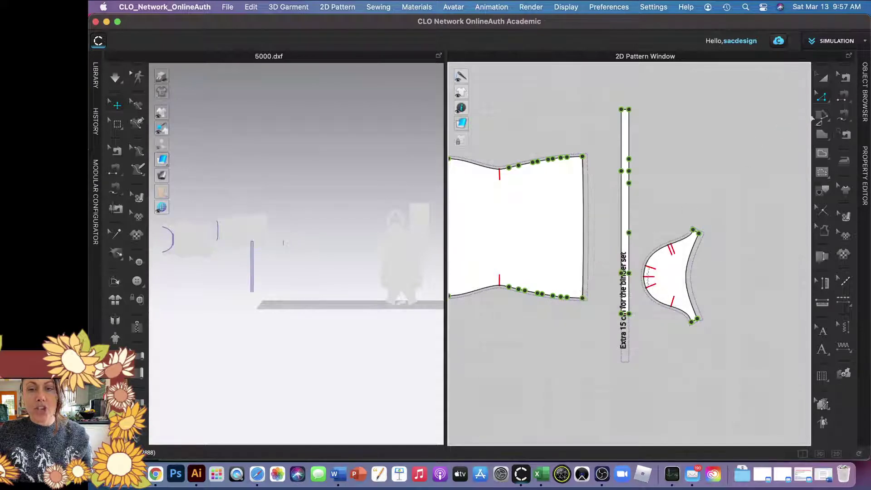
click(585, 215)
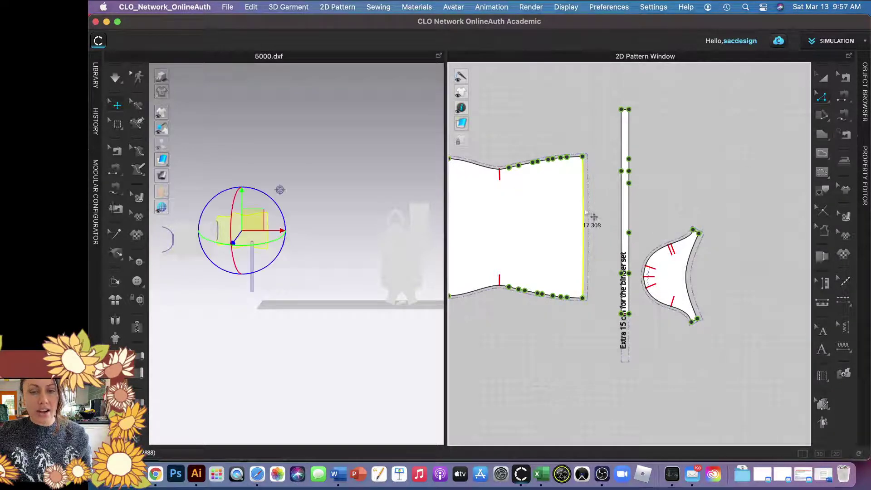
Switch the 2D editing mode to Edit Curve Point and clear the selection.
click(824, 97)
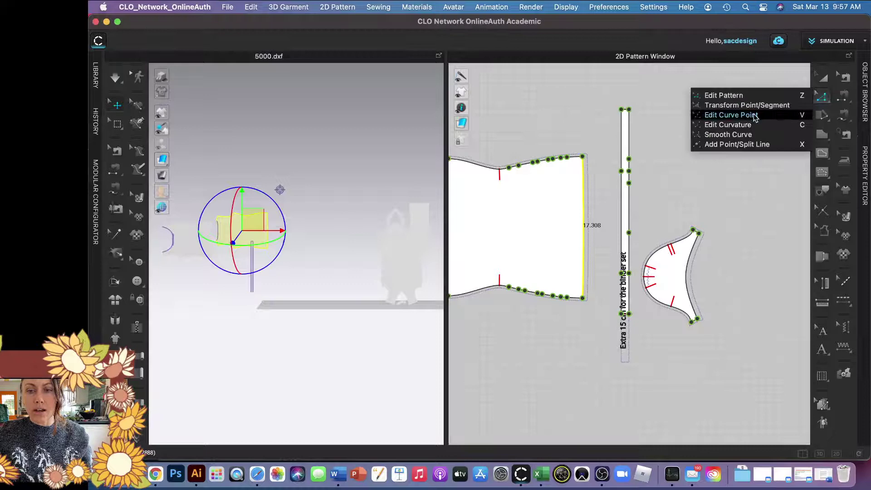
click(726, 114)
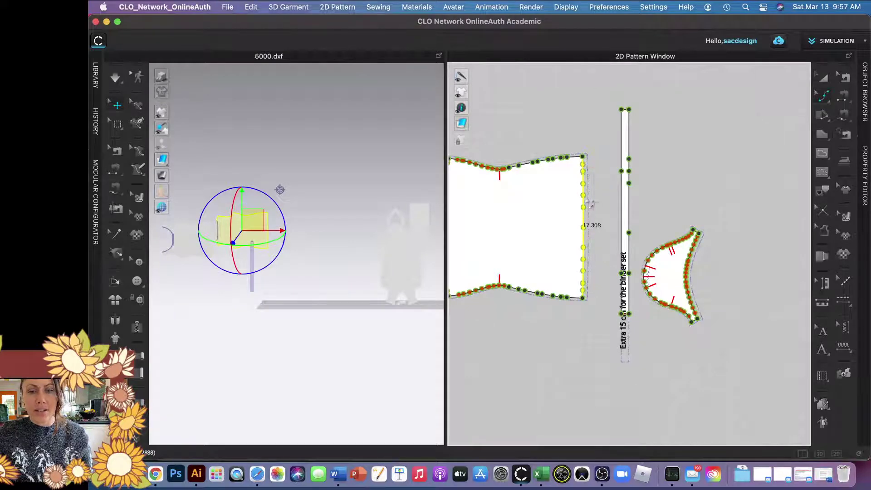
click(823, 96)
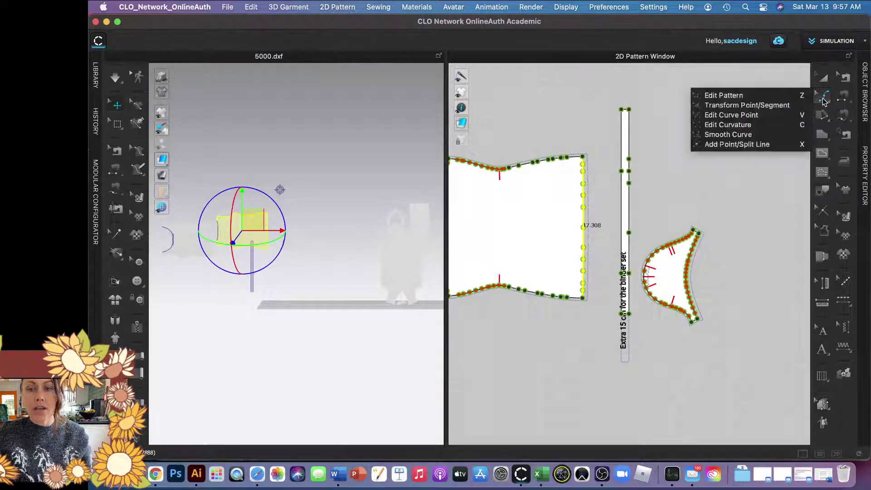
click(720, 124)
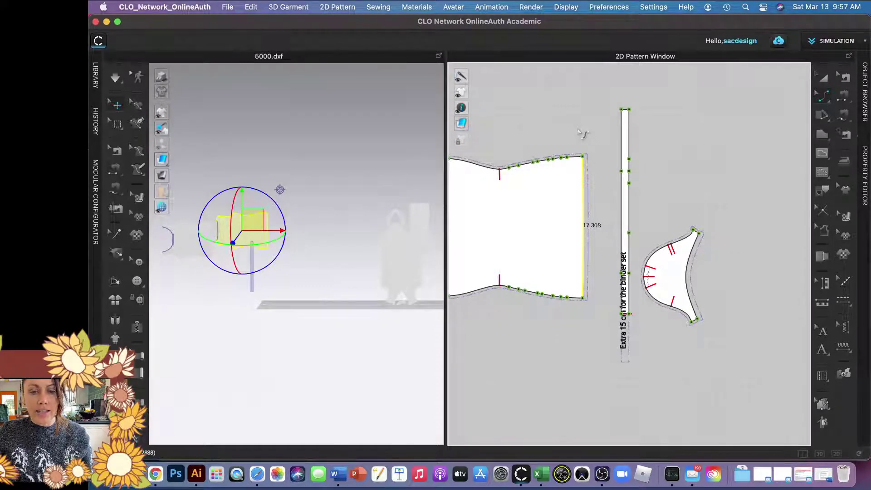
click(589, 182)
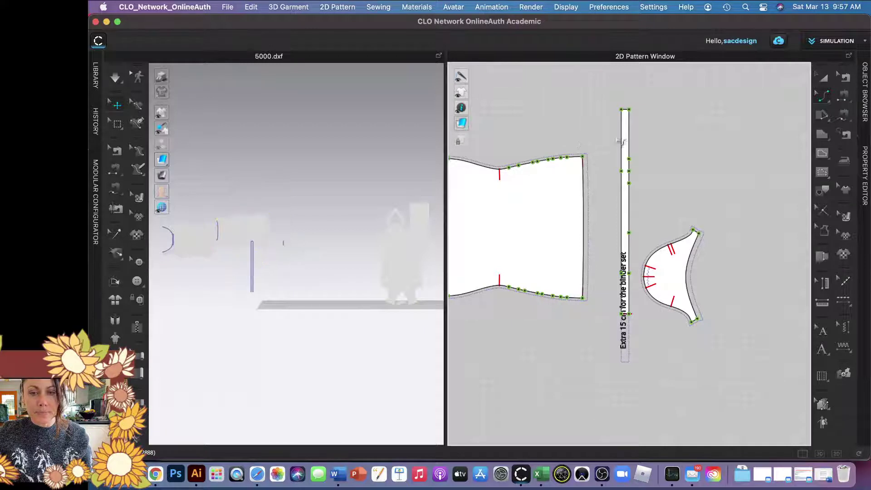
key(v)
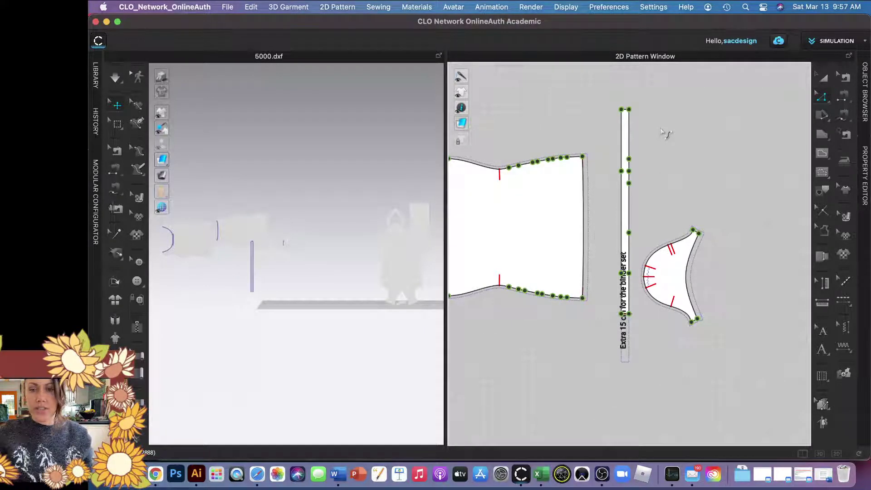
click(585, 169)
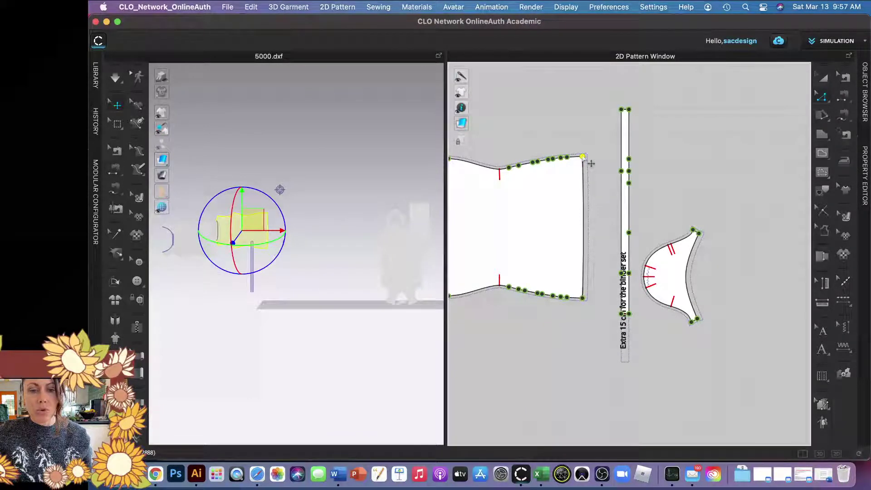
right_click(583, 157)
click(603, 222)
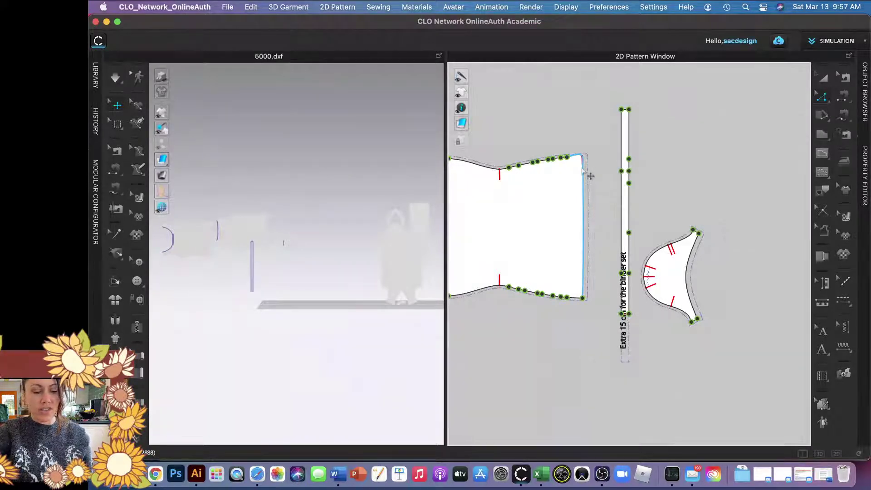
key(super+z)
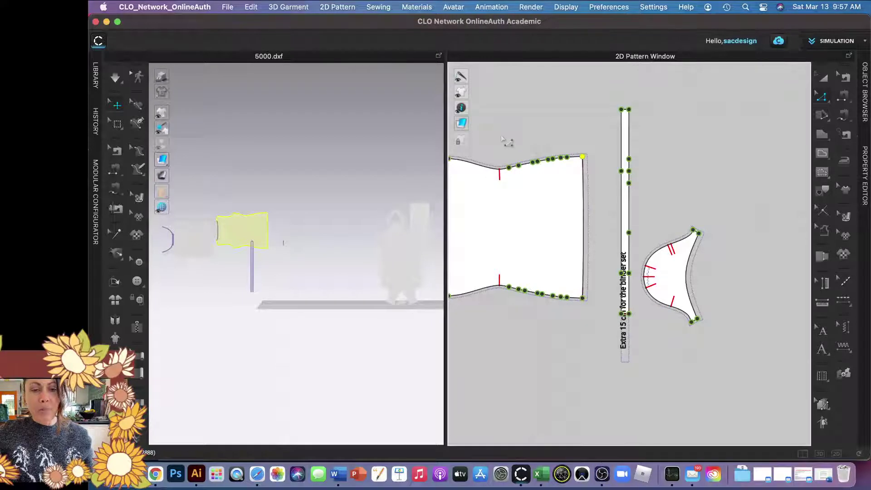
drag(503, 133, 573, 184)
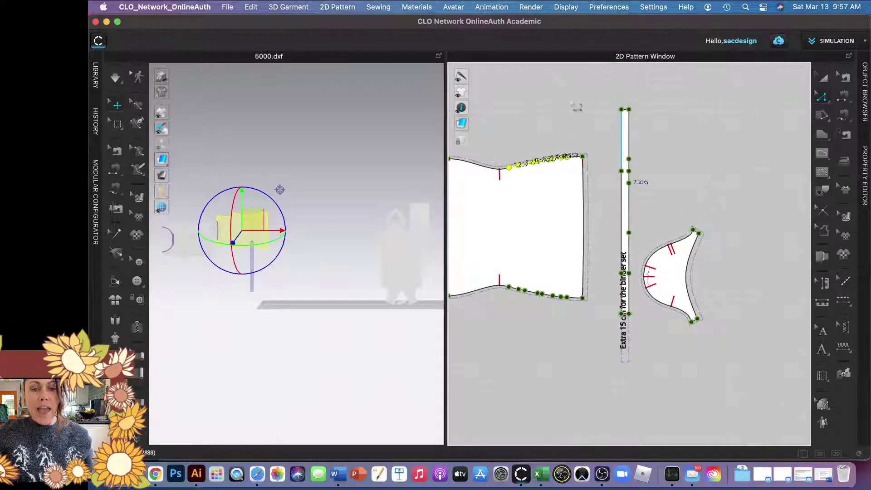
Marquee-select the dense extra points on the front piece's top edge, dismissing stray menus.
right_click(527, 106)
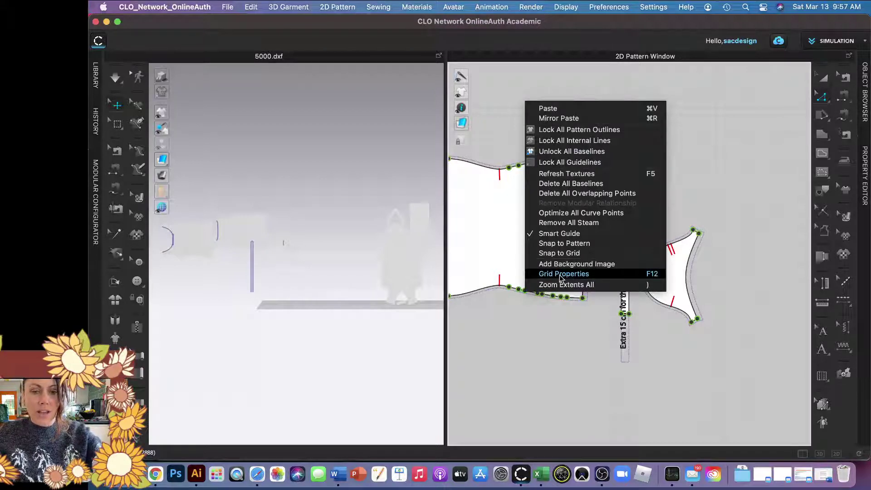
click(551, 85)
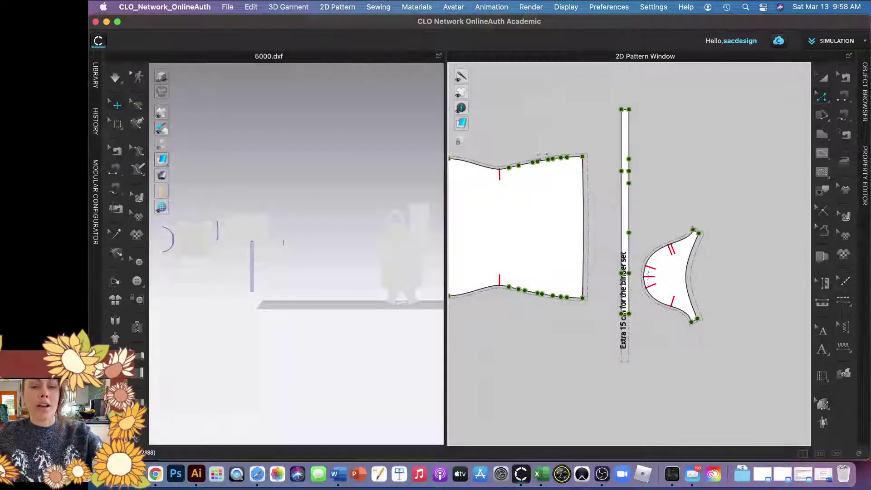
drag(502, 132, 576, 185)
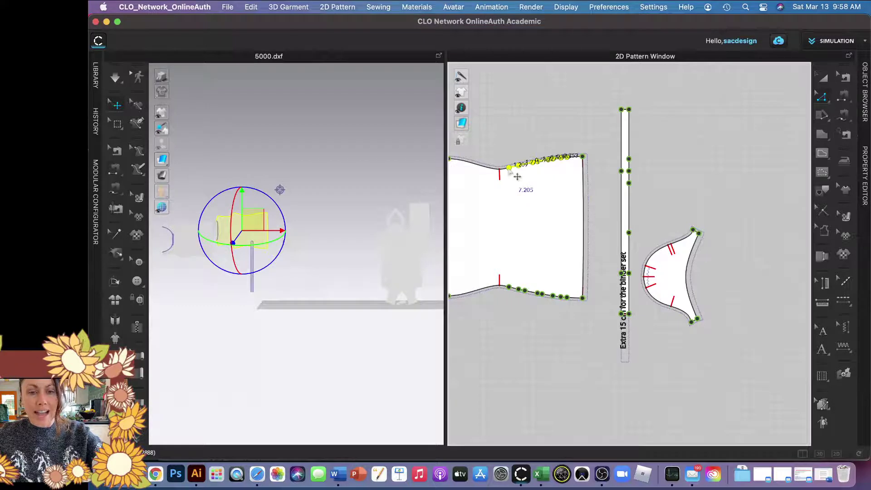
right_click(509, 168)
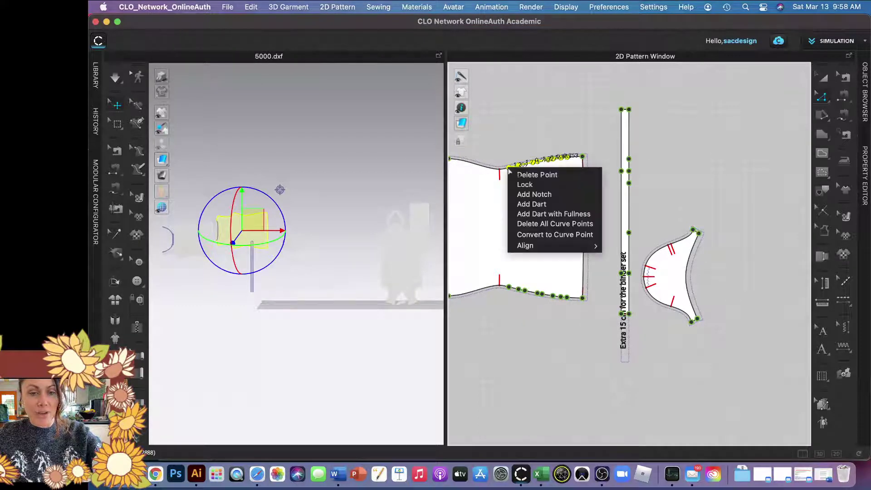
mouse_move(523, 249)
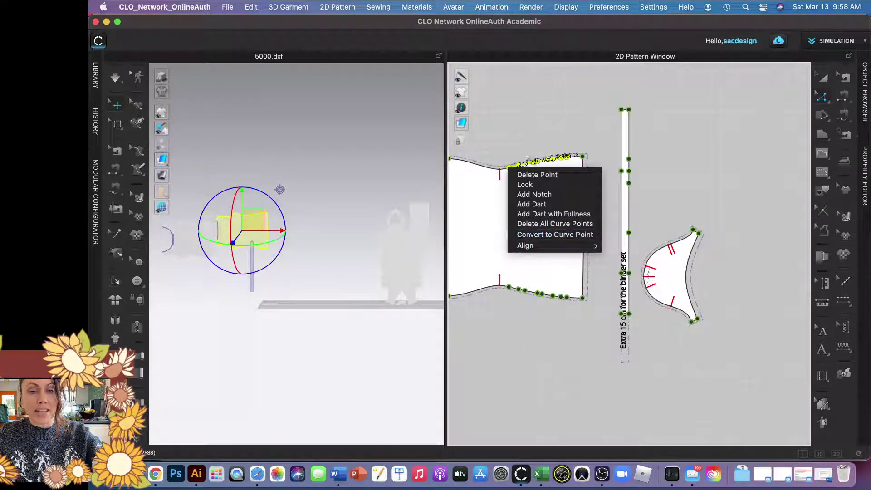
click(526, 151)
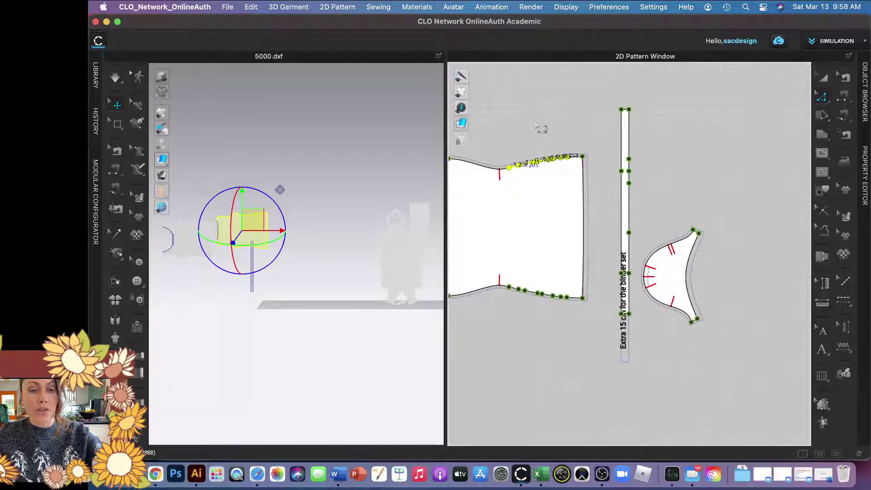
right_click(543, 117)
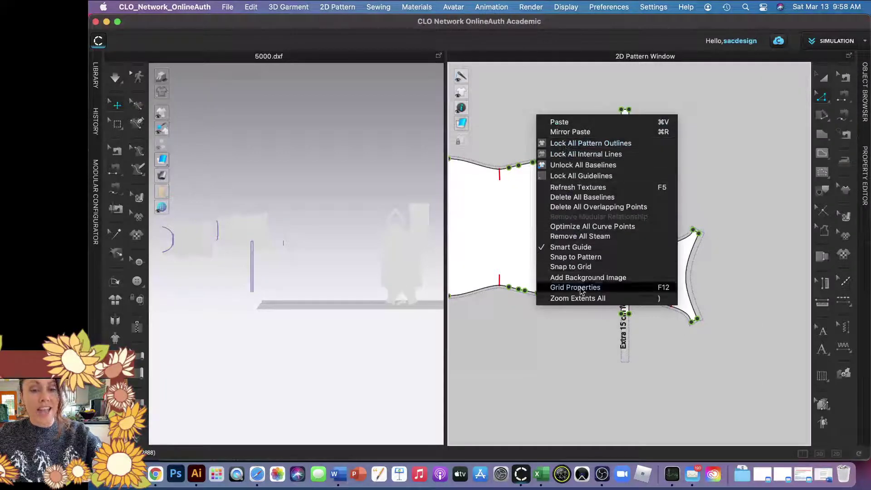
click(513, 109)
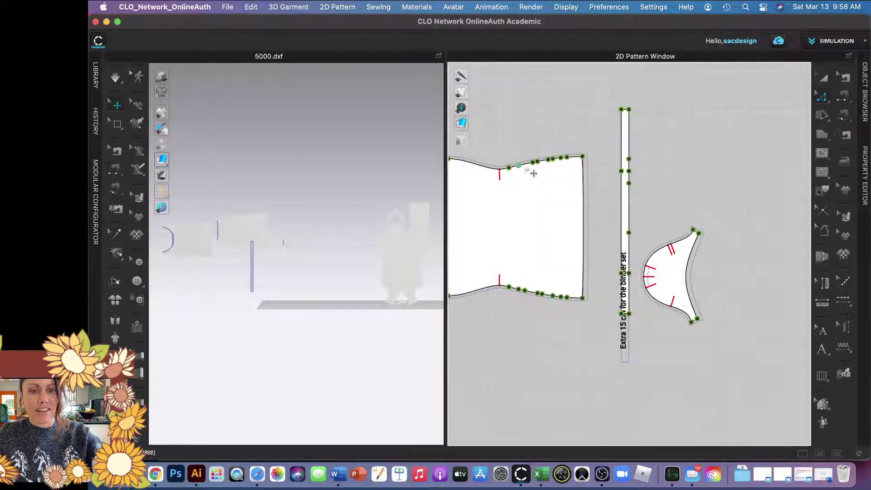
drag(503, 146, 559, 184)
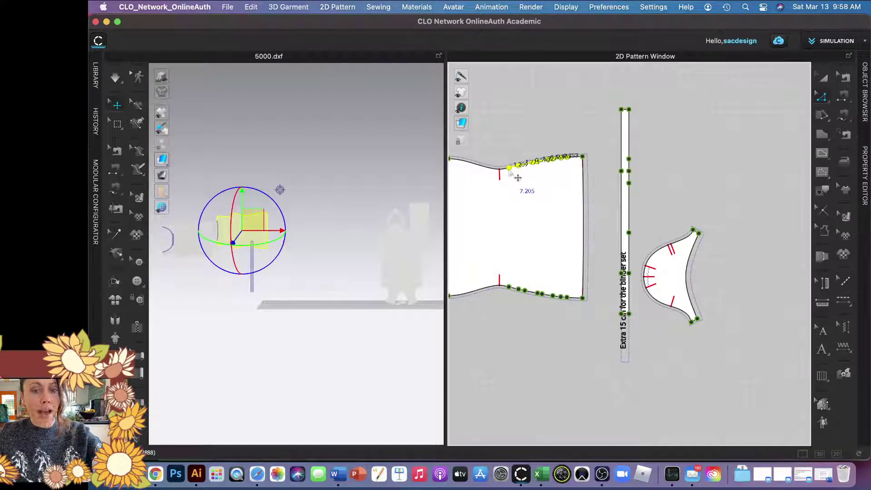
Convert the top-edge points to curve points, then select the bottom-edge point cluster.
right_click(514, 171)
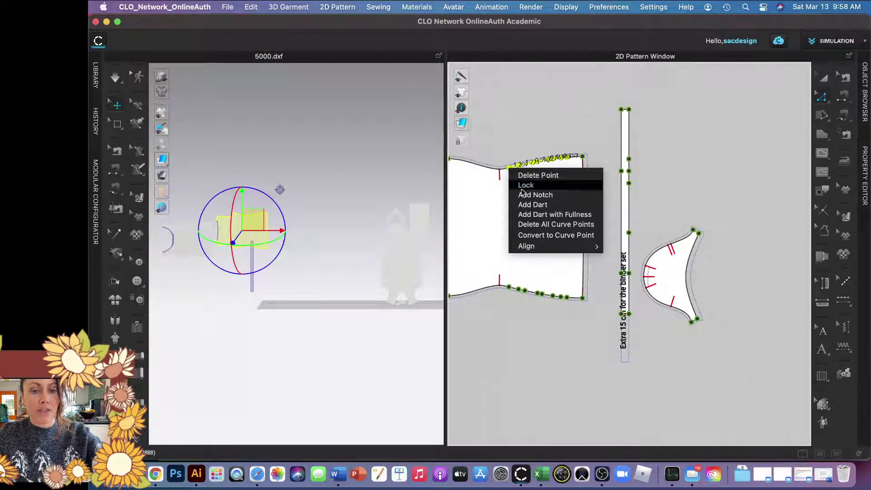
click(537, 234)
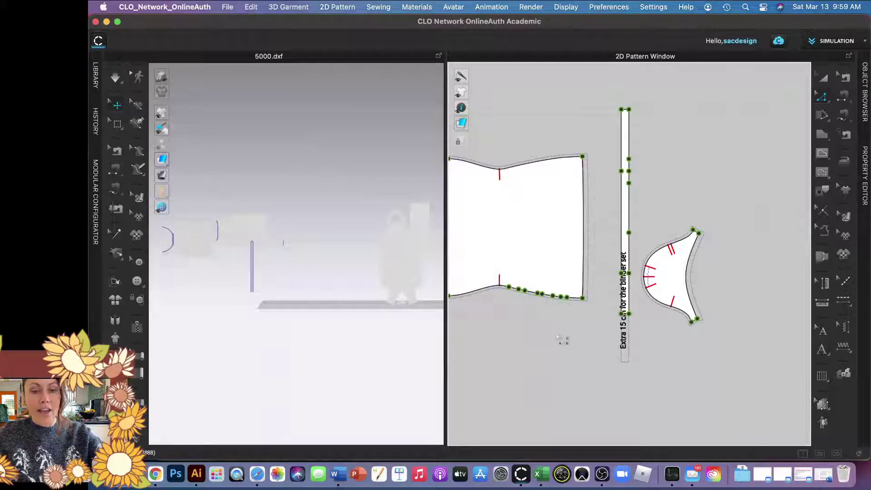
scroll(551, 317, down, 3)
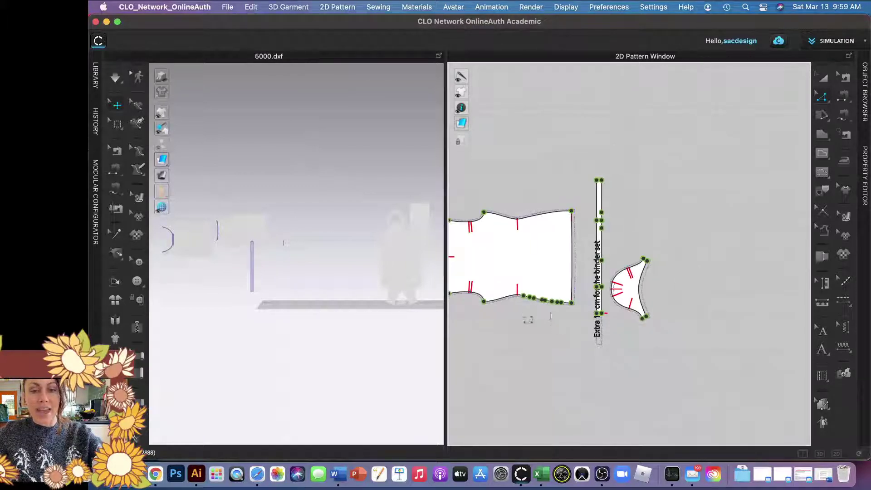
drag(518, 308, 568, 291)
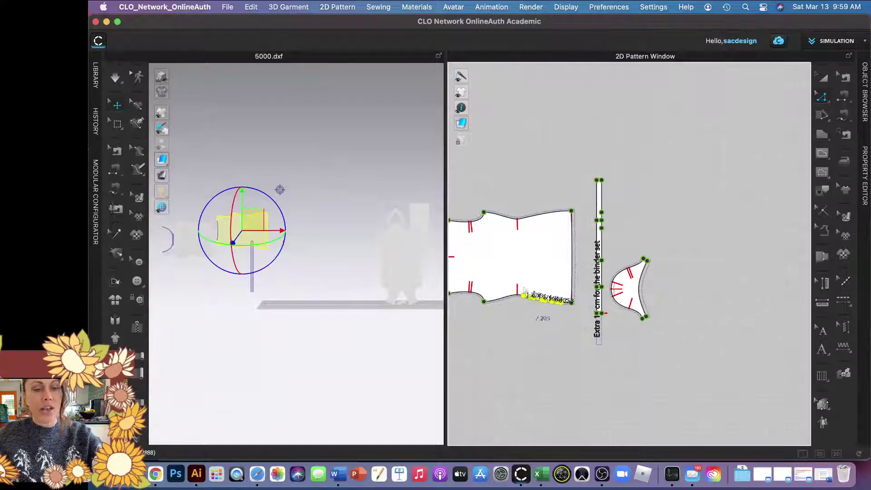